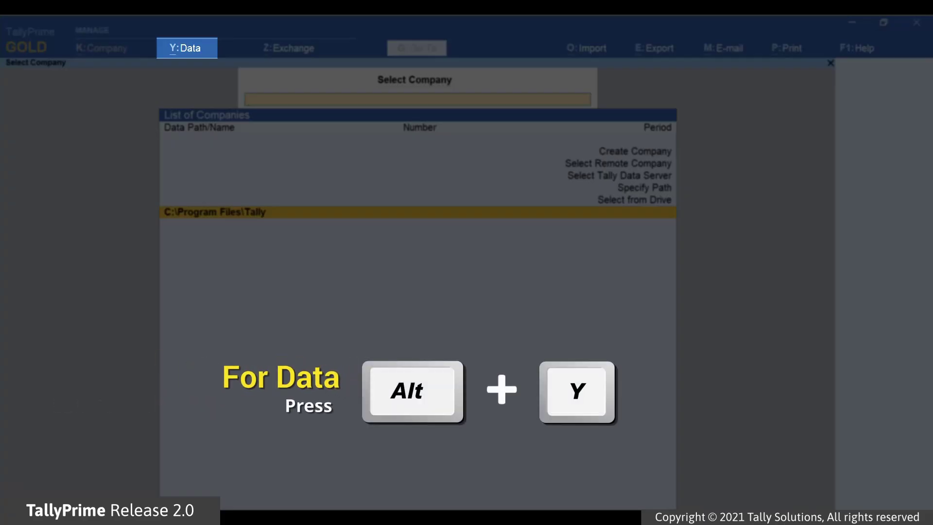
Open Data Path configuration from the Data menu (Alt+Y) to view the C:\Program Files\Tally paths
key(alt+y)
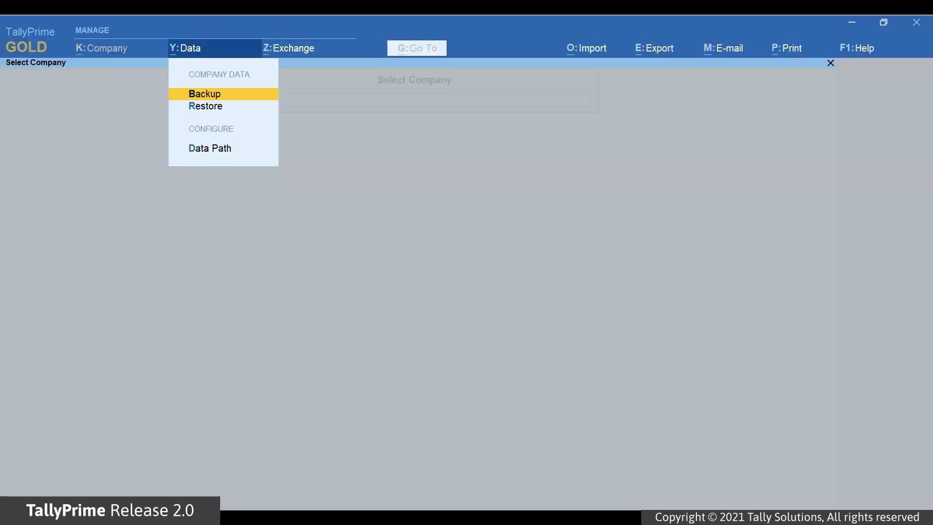
key(Down)
key(Down)
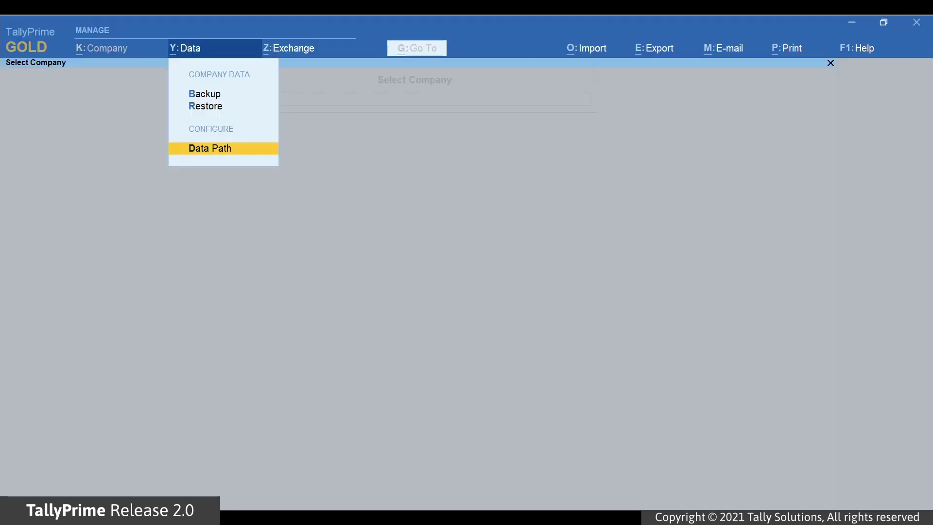
key(Return)
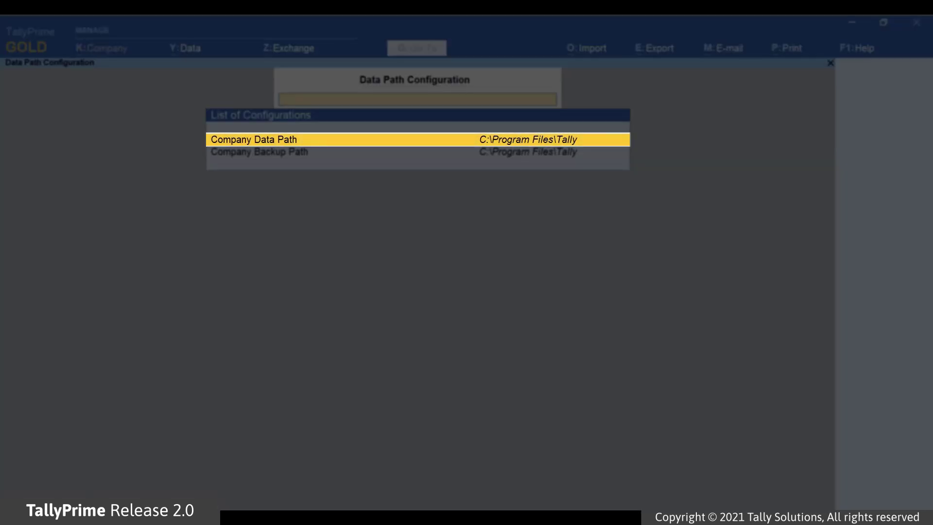
For Company Data Path, choose Specify Path and enter D:\TallyPrime Data
key(Return)
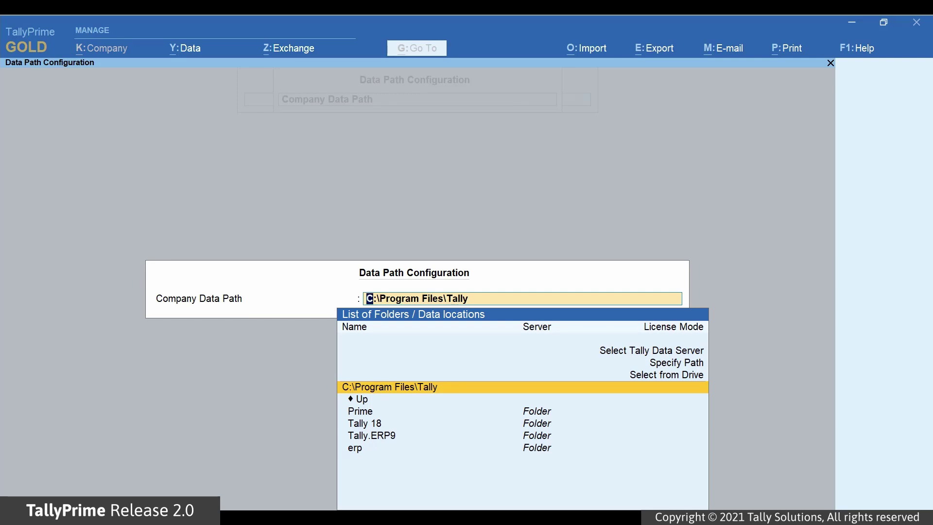
key(Up)
key(Up)
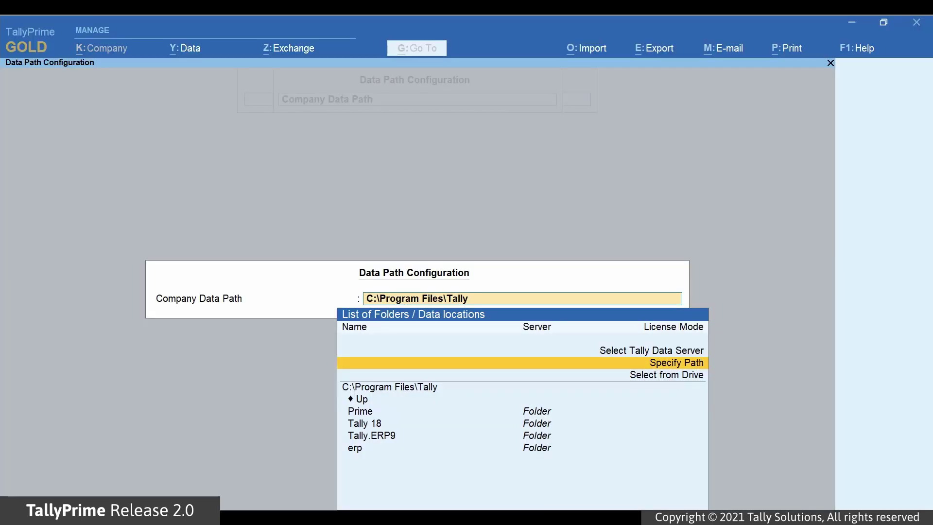
key(Return)
text(D:\TallyPrime Data)
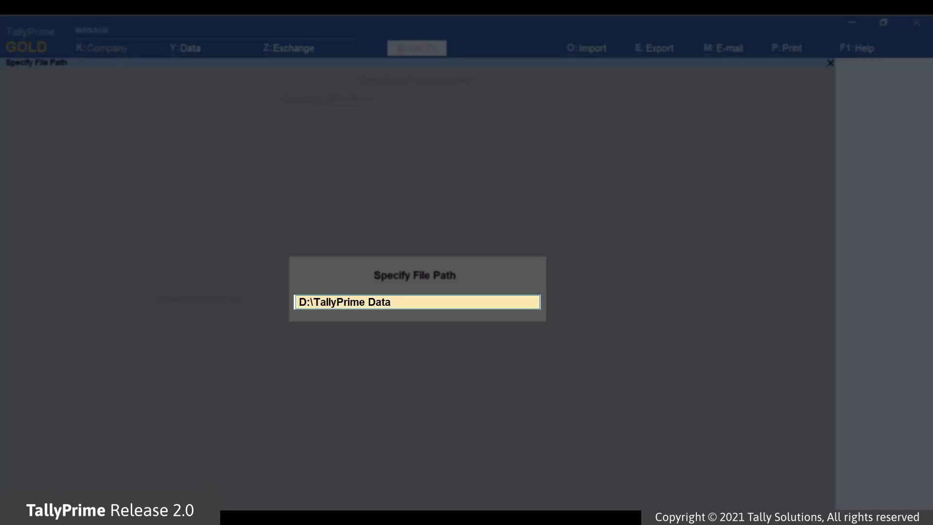
key(Return)
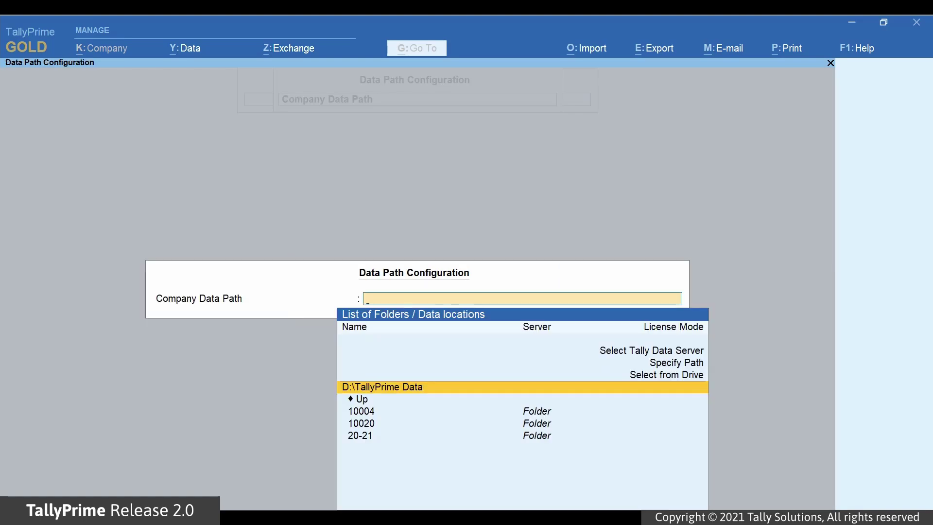
Browse via Select from Drive to D:\TallyPrime Data, showing folders 10004, 10020 and 20-21
key(Up)
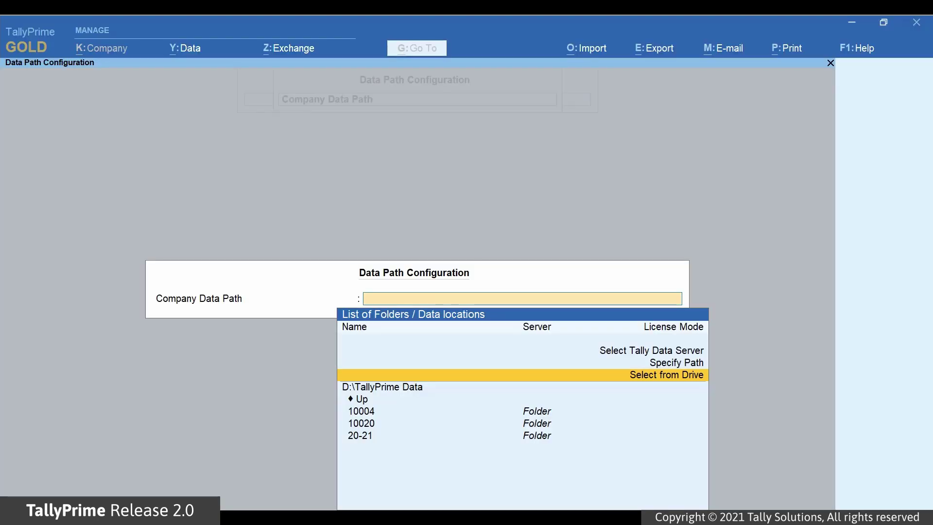
key(Return)
key(Down)
key(Return)
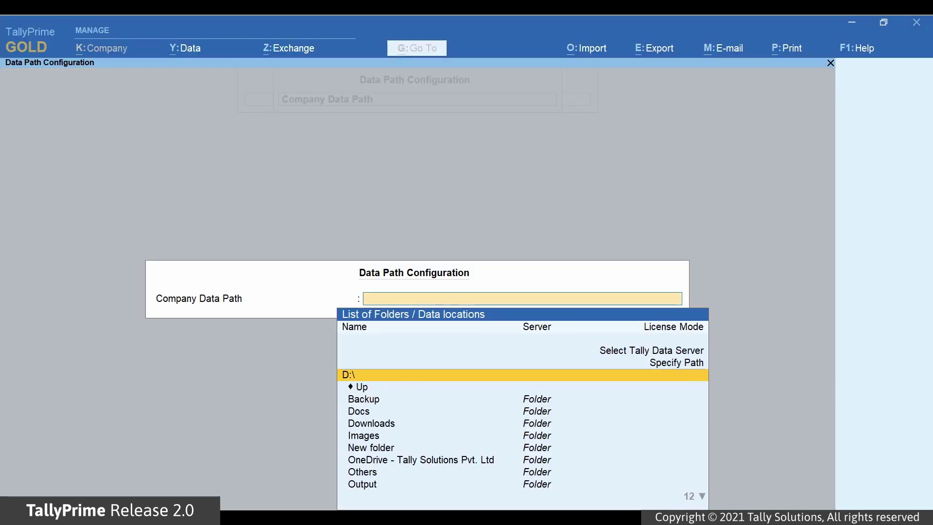
key(Down)
key(Down)
key(Down)
key(Down)
key(Down)
key(Down)
key(Down)
key(Down)
key(Down)
key(Down)
key(Down)
key(Down)
key(Down)
key(Down)
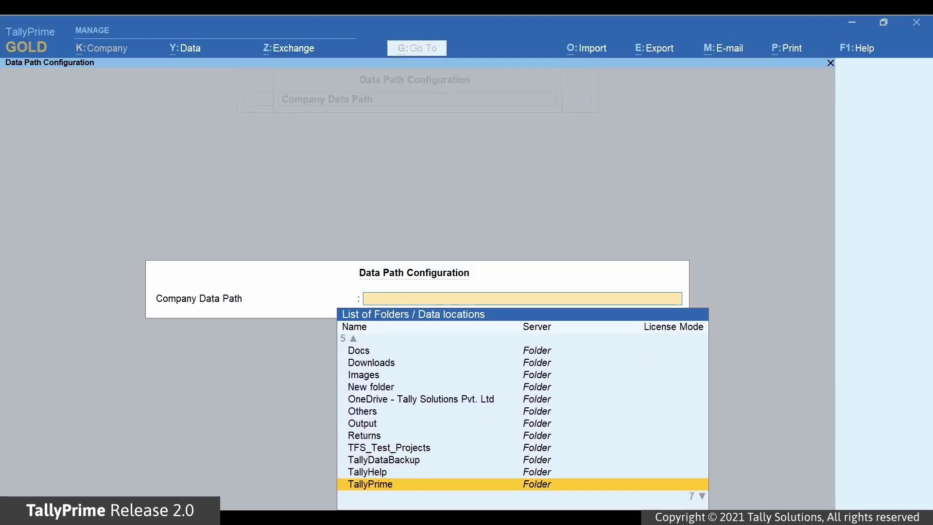
key(Down)
key(Return)
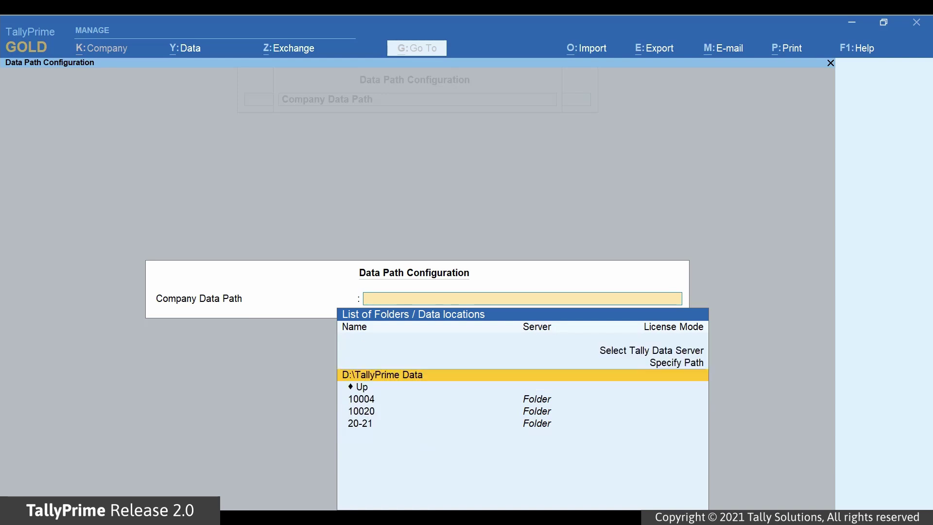
Accept D:\TallyPrime Data as the data path and specify D:\Backup as Company Backup Path
key(Return)
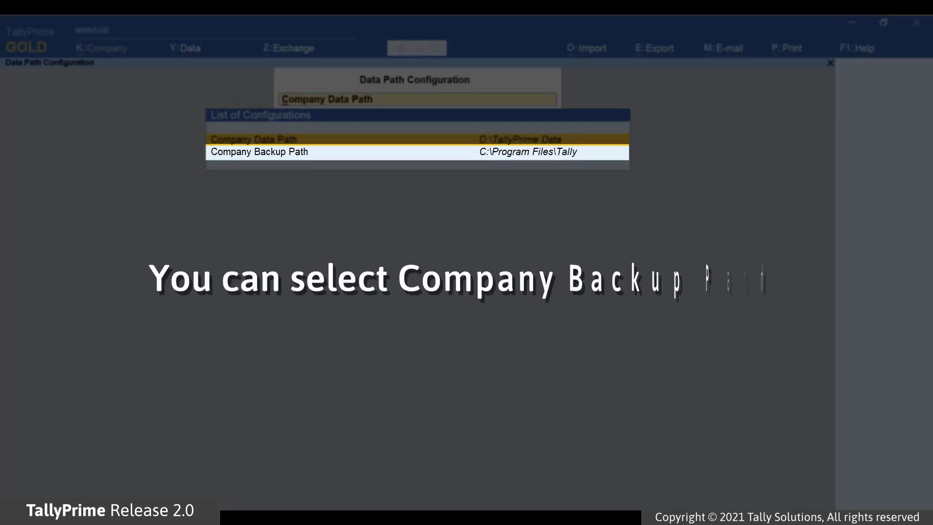
key(Down)
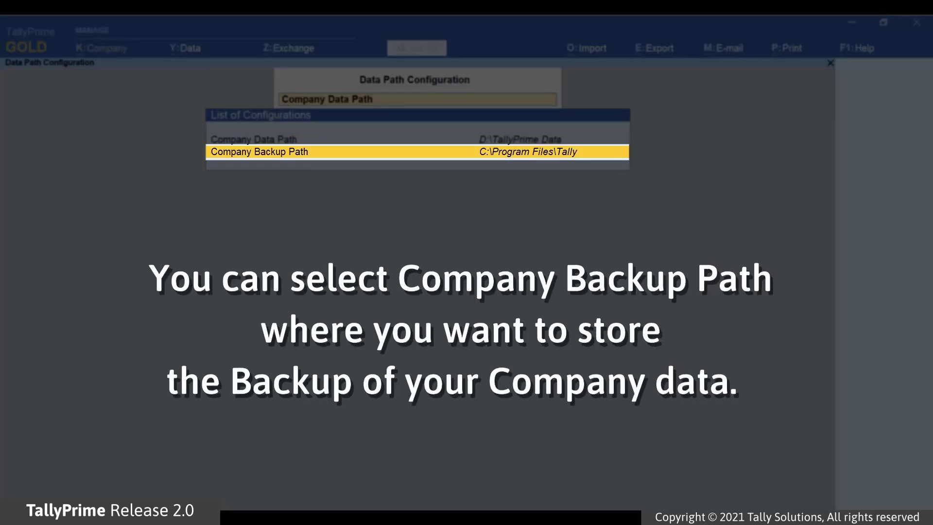
key(Return)
key(Up)
key(Up)
key(Return)
text(D:\Backup)
key(Return)
key(Return)
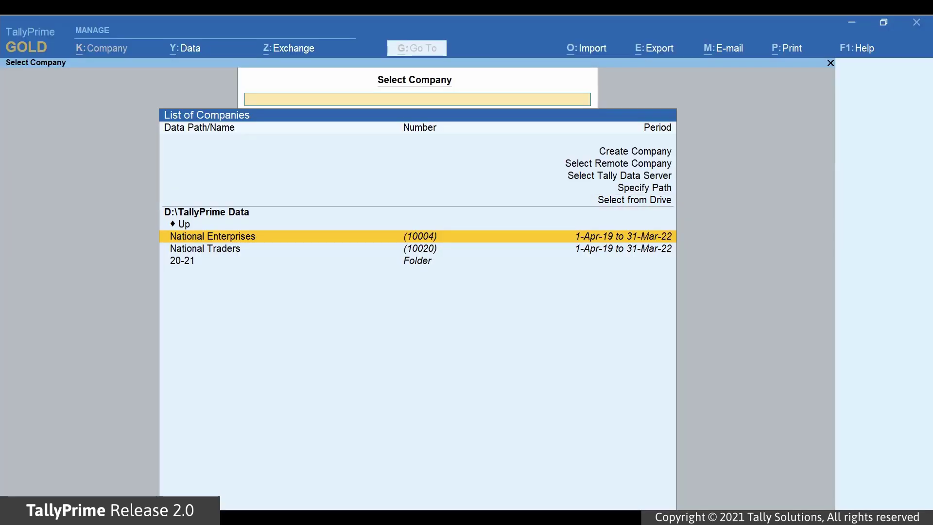
View National Enterprises and National Traders in the Select Company list from D:\TallyPrime Data
key(Up)
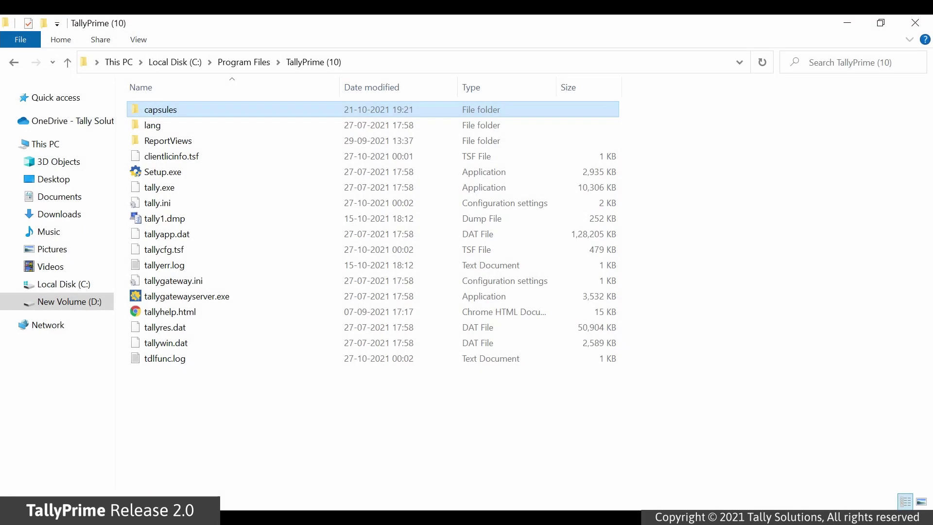
Select tally.ini in the C:\Program Files\TallyPrime (10) folder
key(Down)
key(Down)
key(Down)
key(Down)
key(Down)
key(Down)
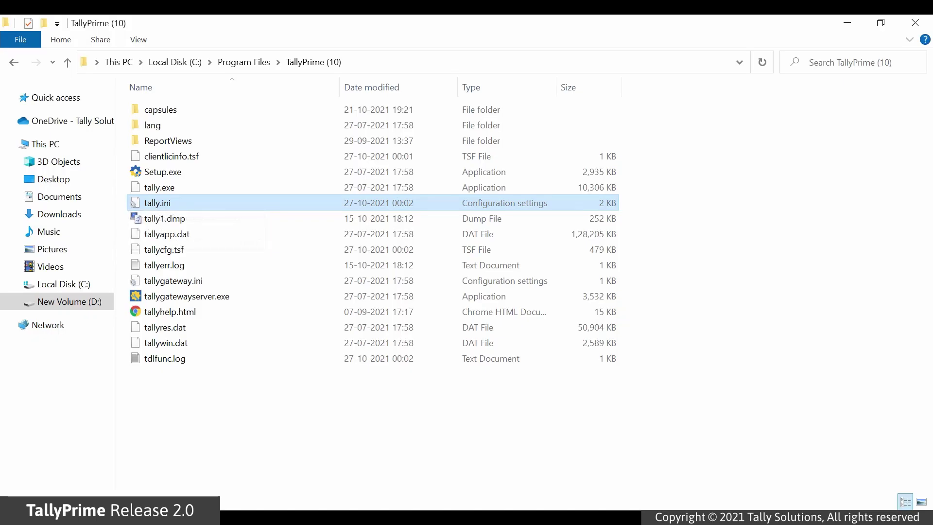
Open tally.ini in Notepad and fill the empty Data= line with D:\TallyPrime Data
key(Return)
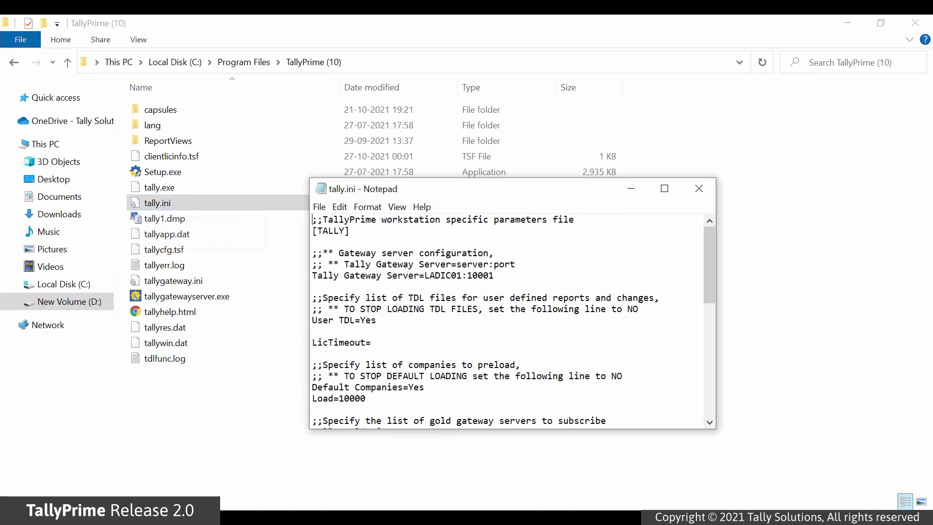
click(339, 298)
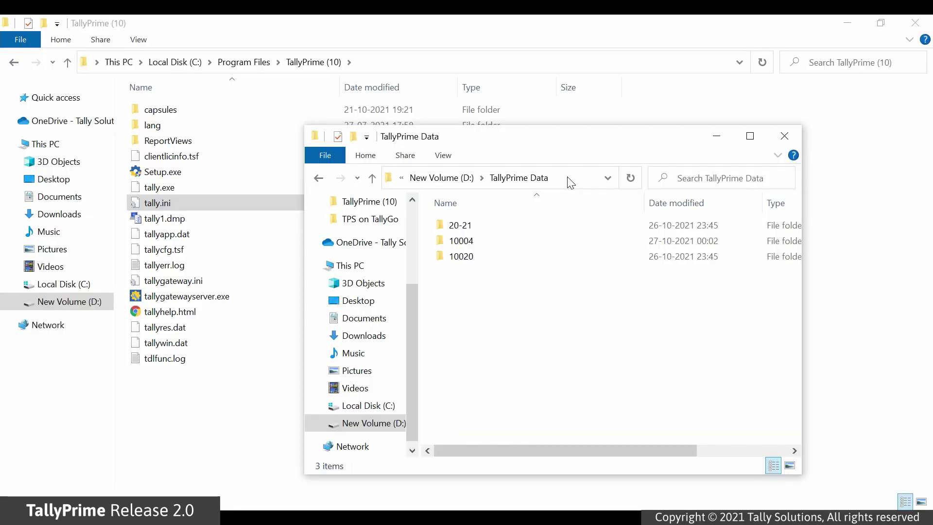
click(568, 178)
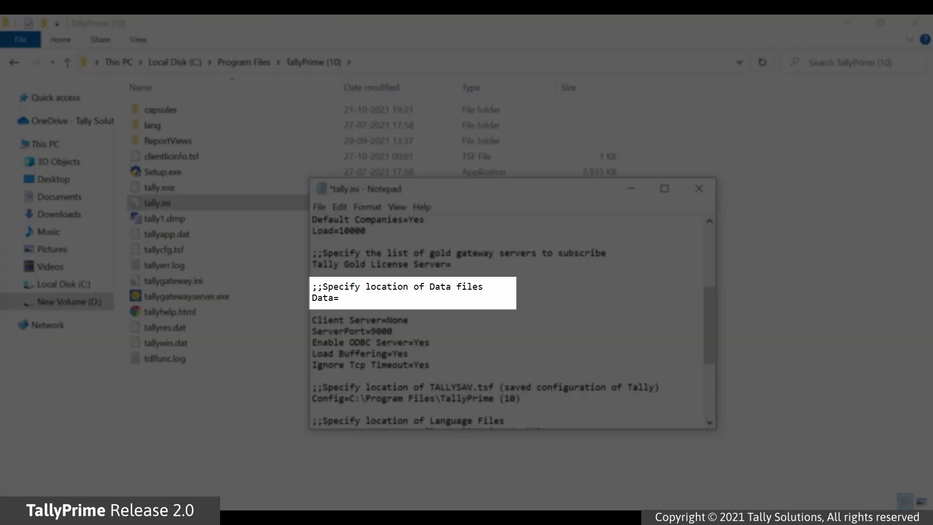
text(D:\TallyPrime Data)
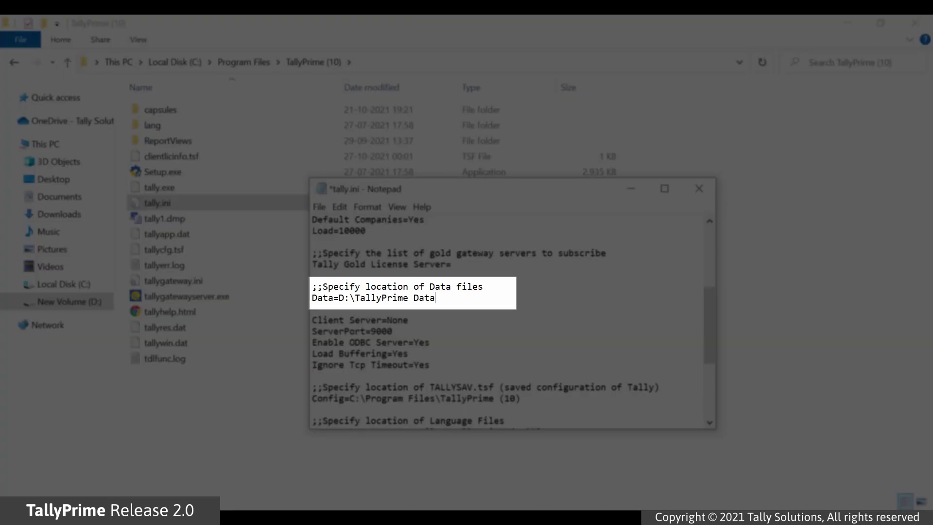